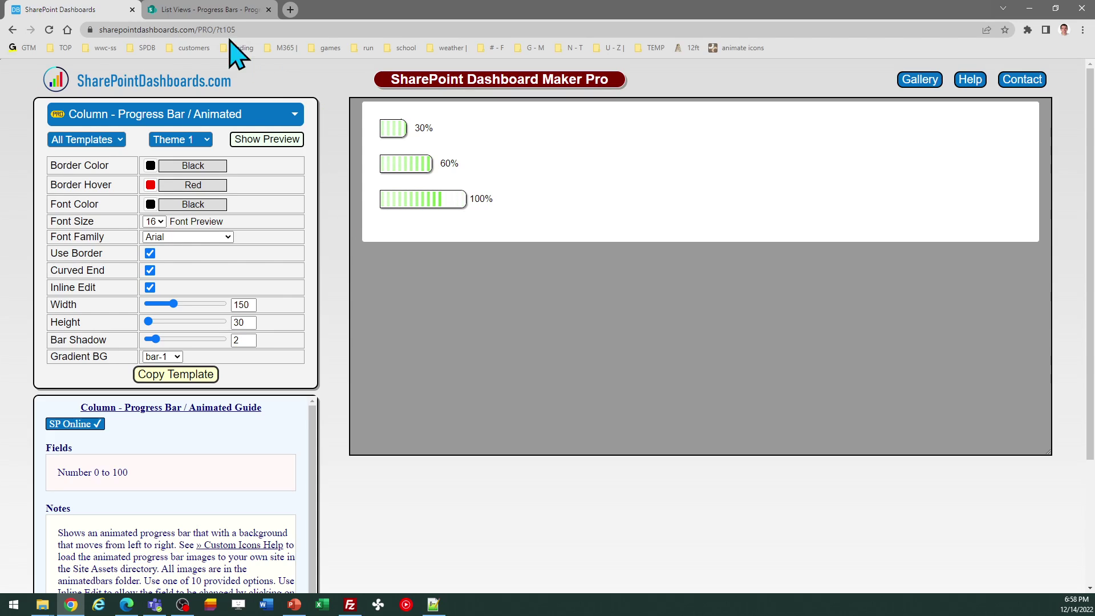
click(204, 13)
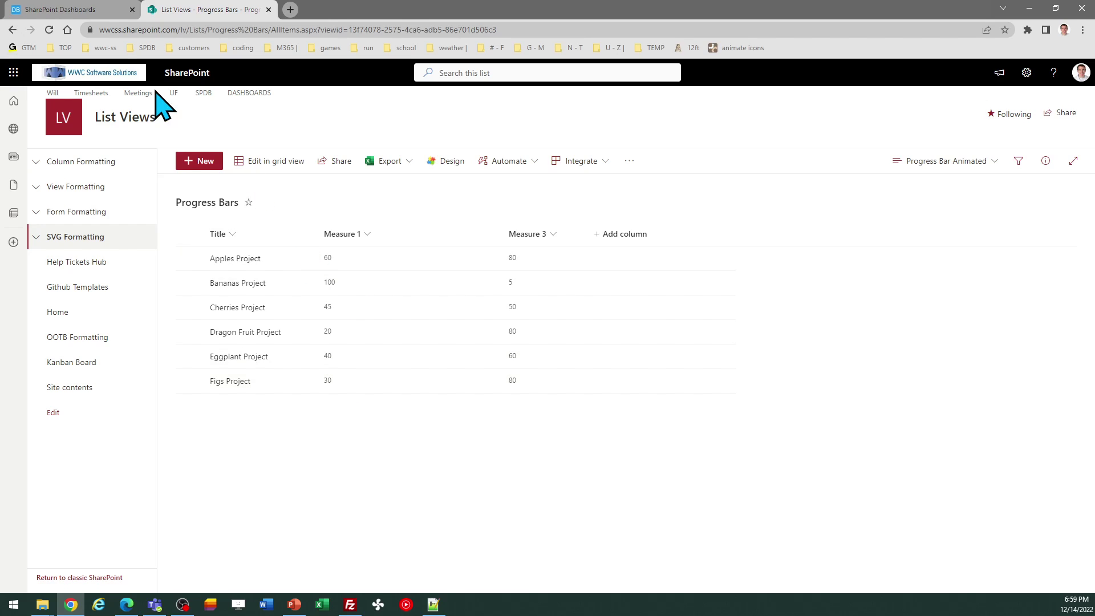
- Preview the progress bar template in Theme 2 and Theme 3, then return to Theme 1's green bars
click(85, 10)
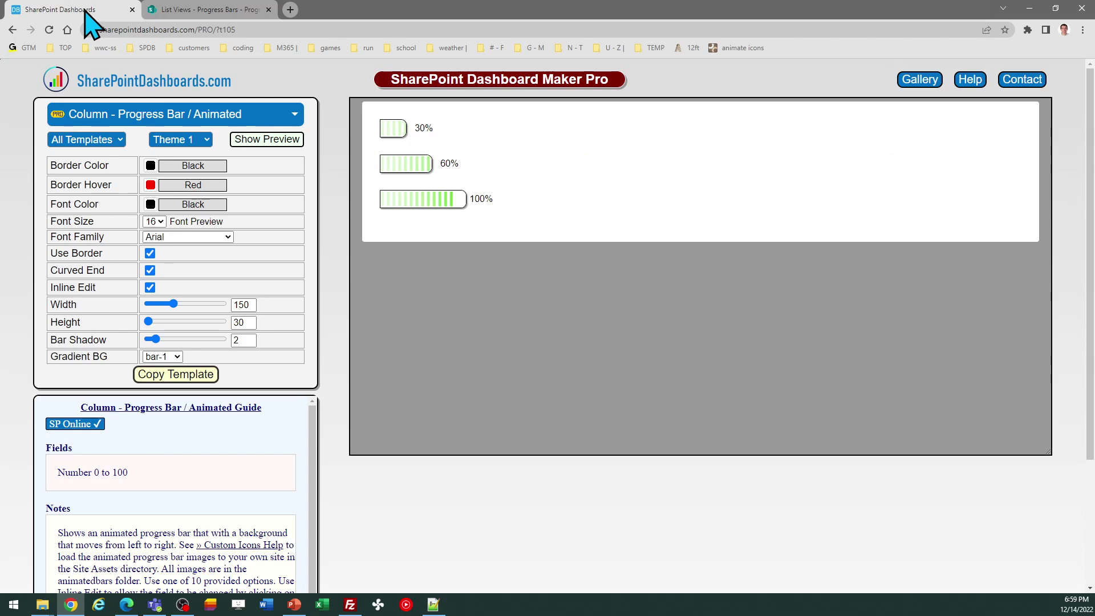
click(207, 140)
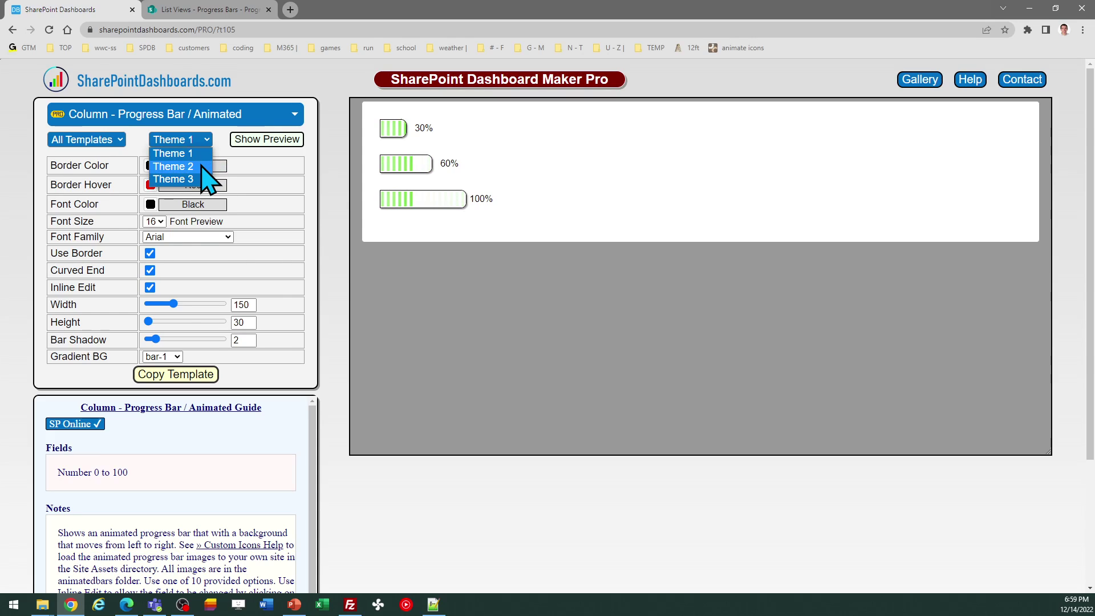
click(196, 166)
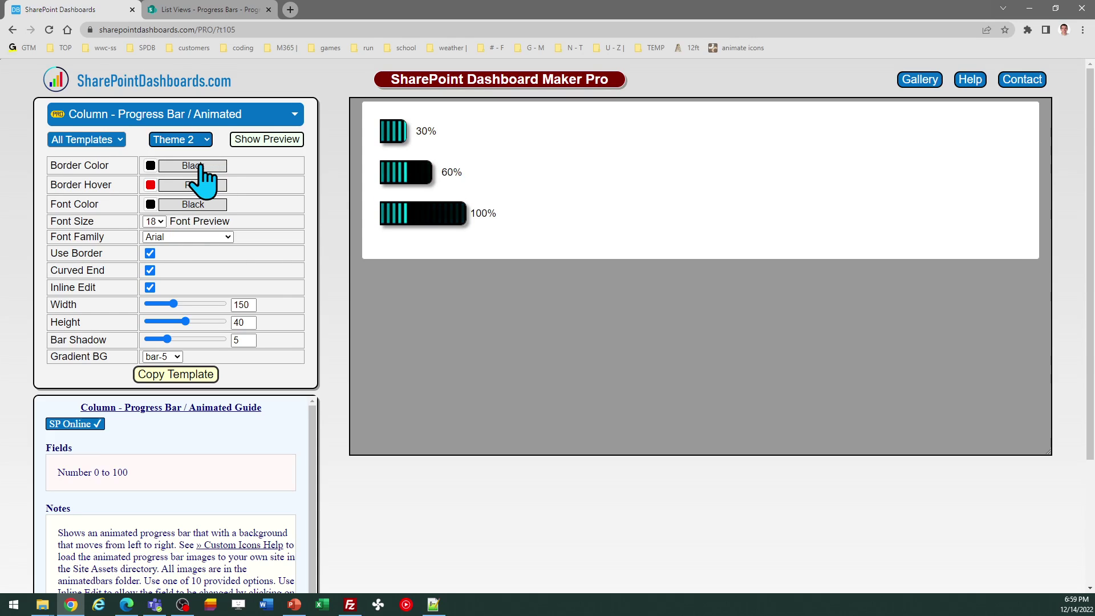
click(205, 140)
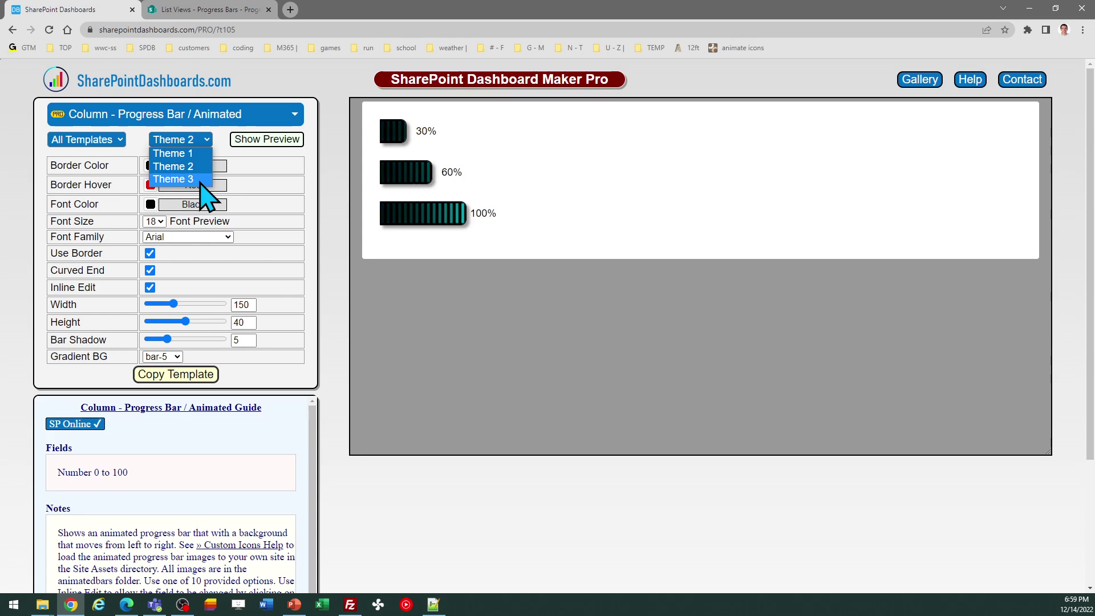
click(200, 181)
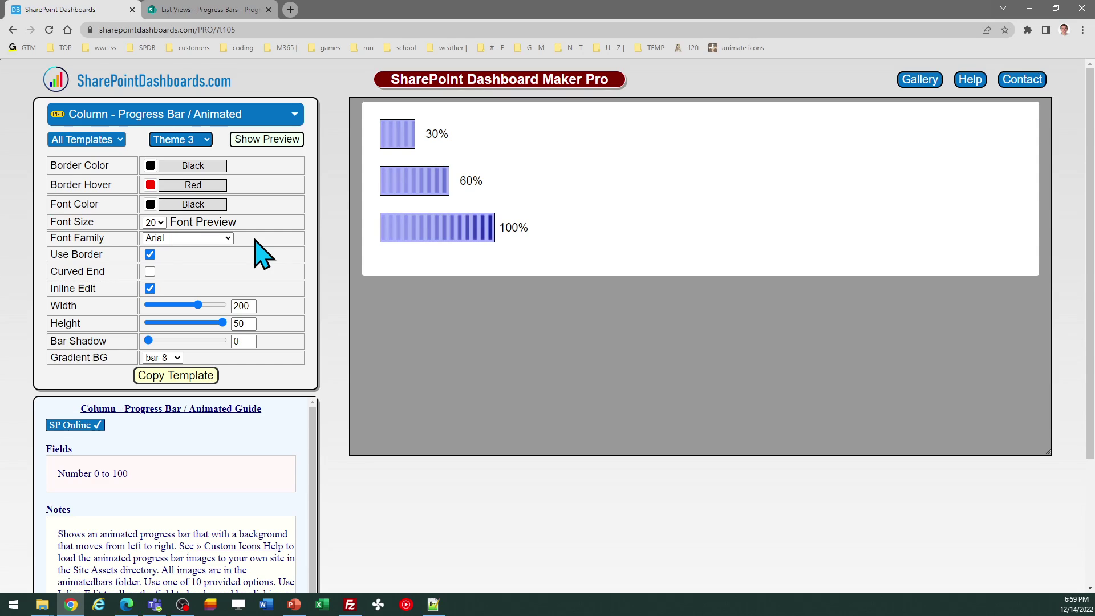
click(200, 139)
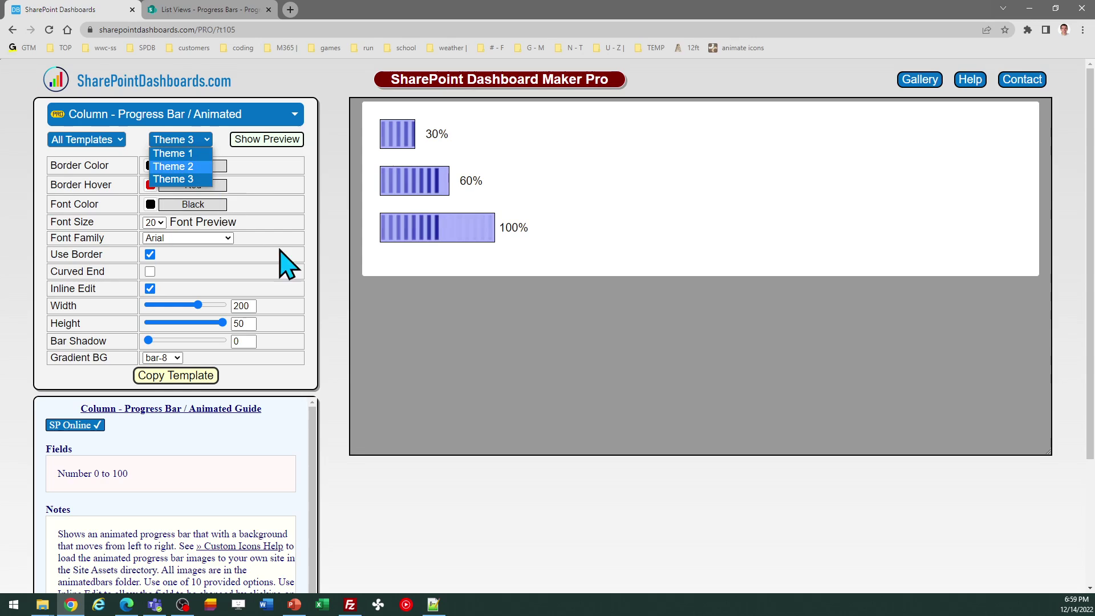
click(193, 151)
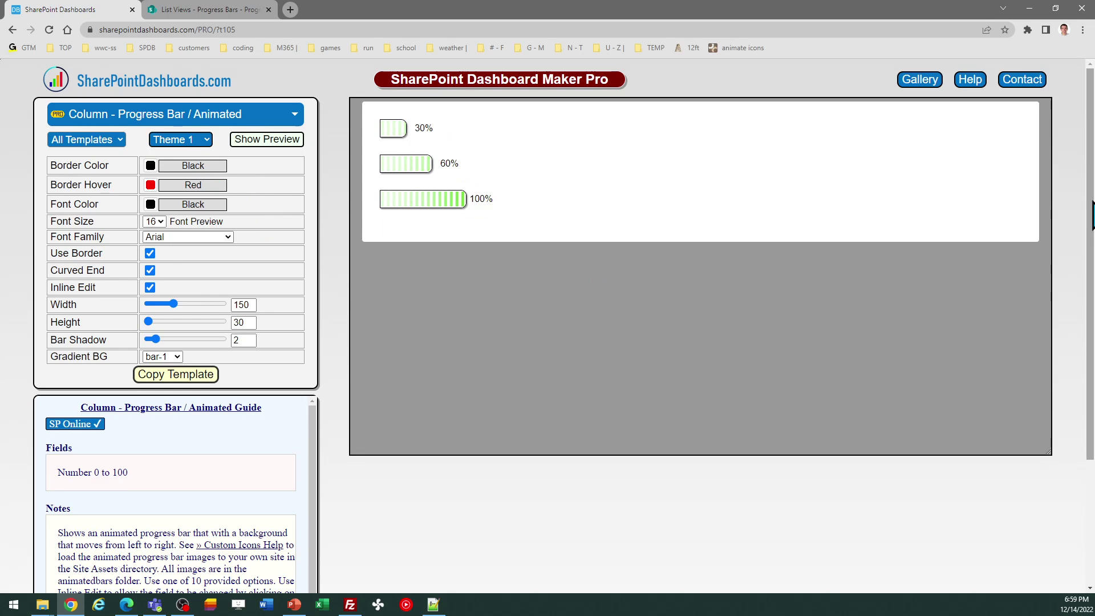
- Scroll down to the guide notes listing the animated bar options bar-1 through bar-10
drag(1091, 205, 1092, 330)
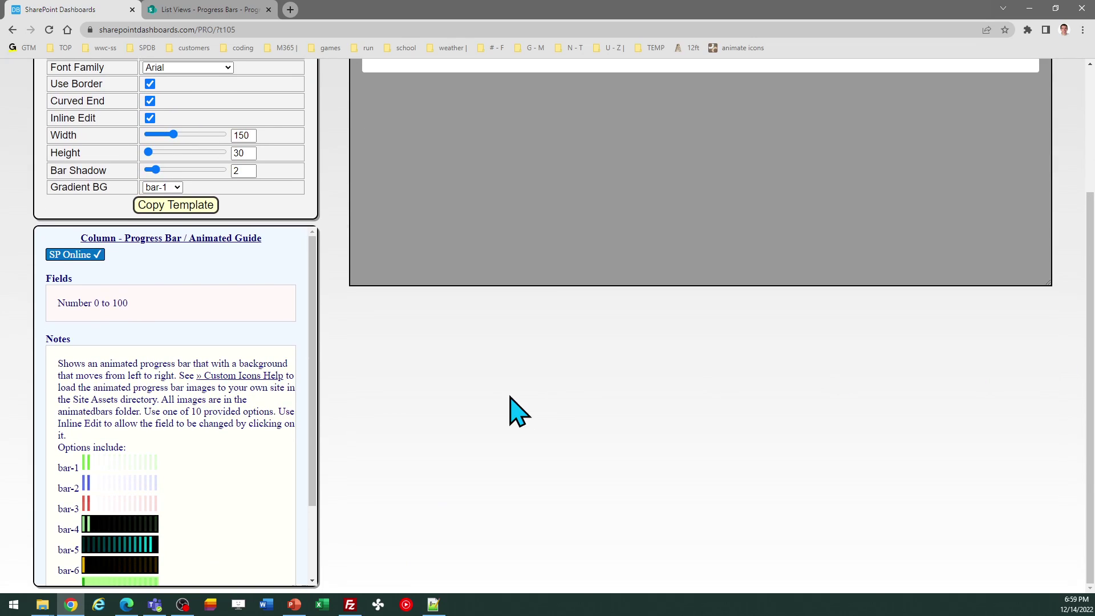
drag(314, 409, 314, 507)
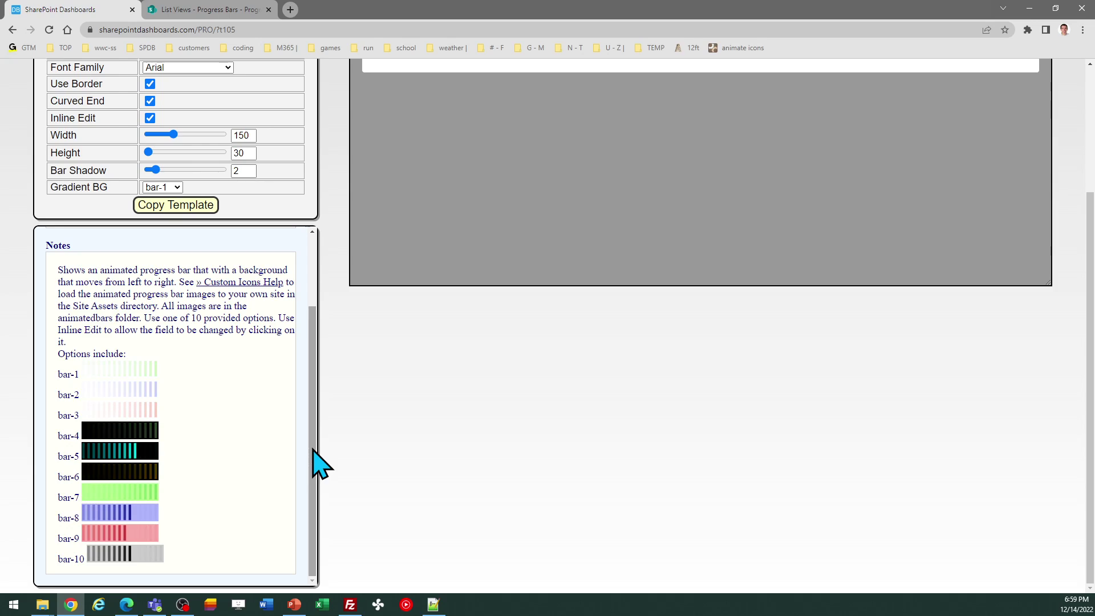
- Read the Animated Progress Bars download note in Custom Icons help, then return to the Progress Bars list
click(254, 286)
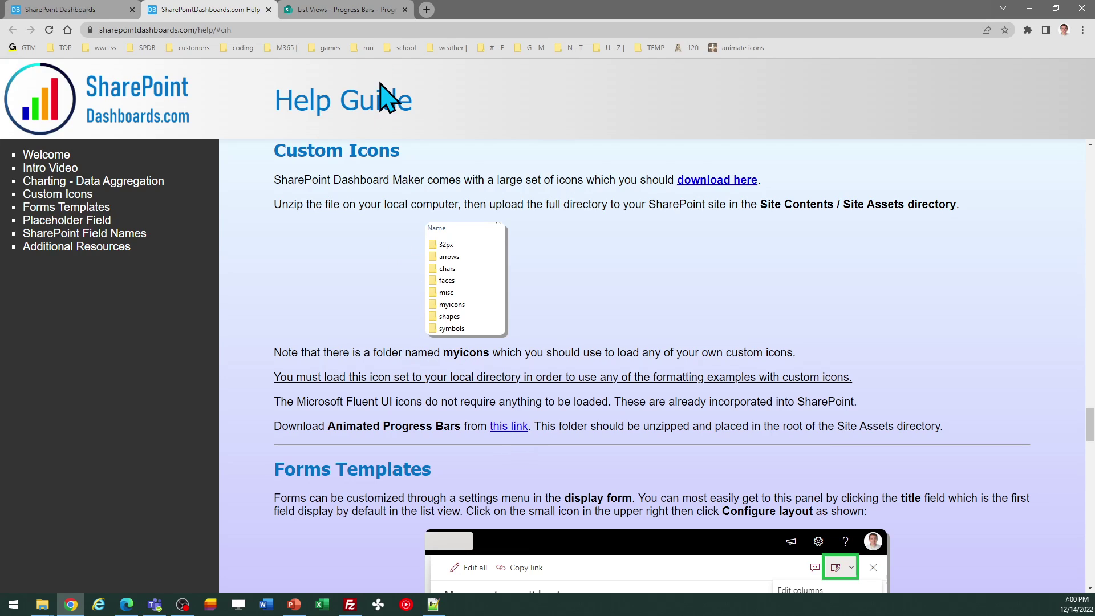
click(349, 10)
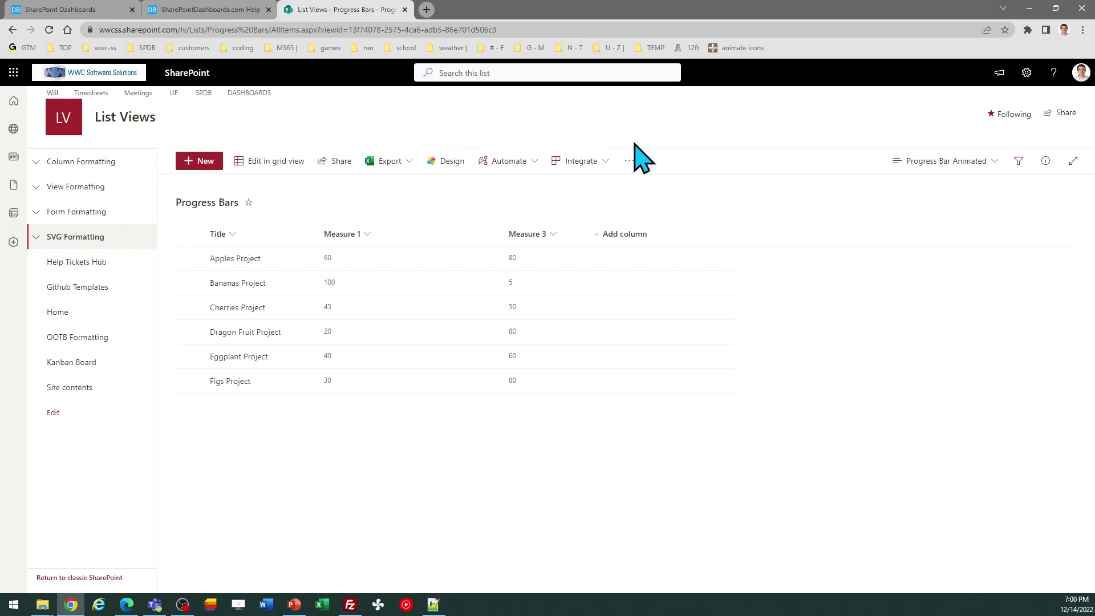
click(1025, 80)
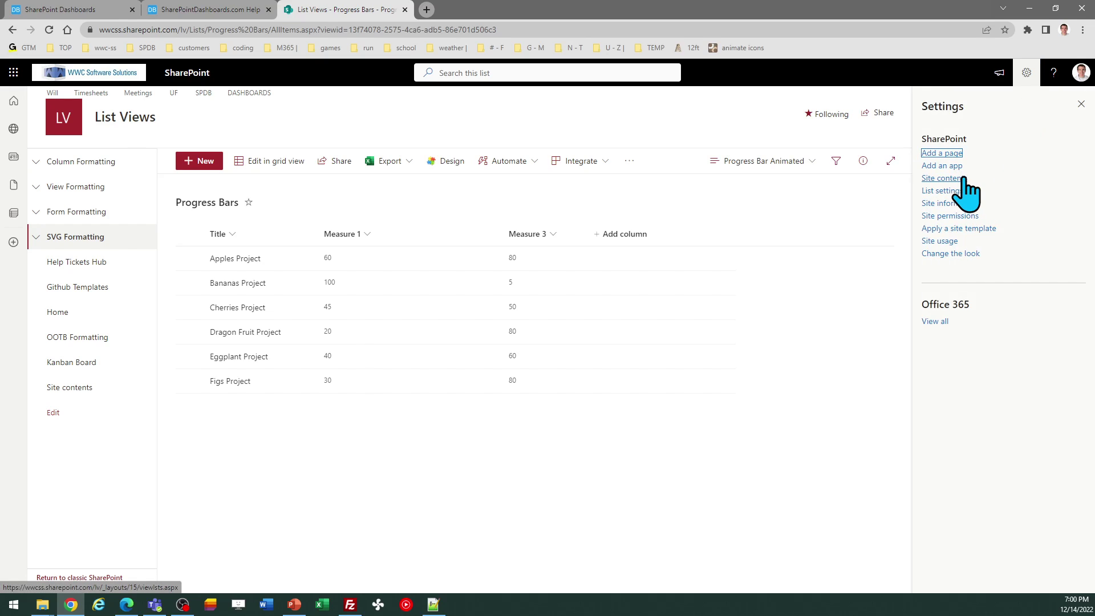
click(962, 178)
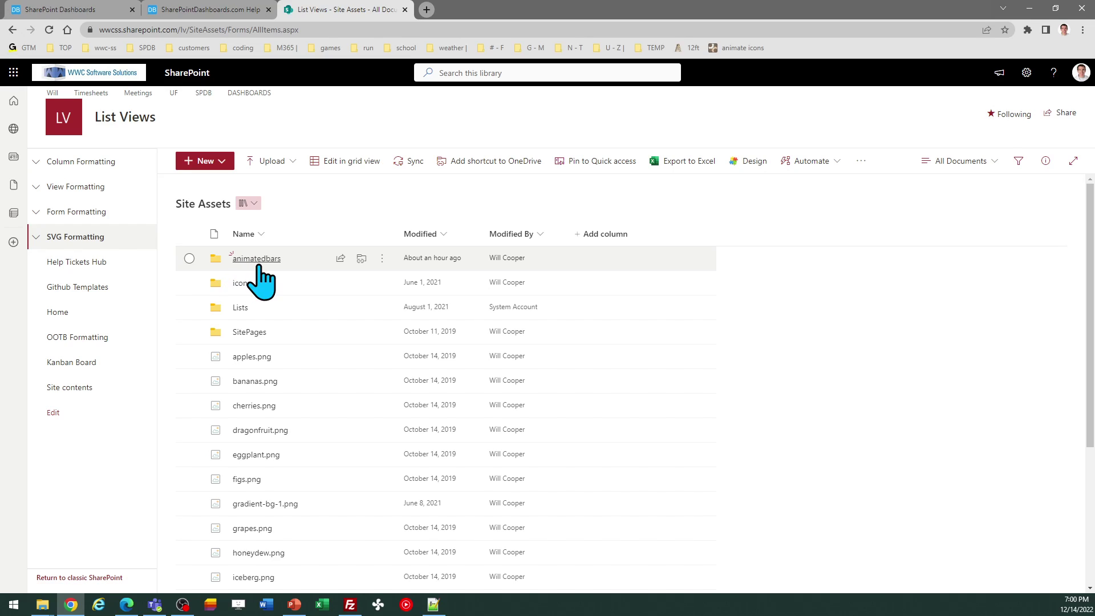
click(12, 30)
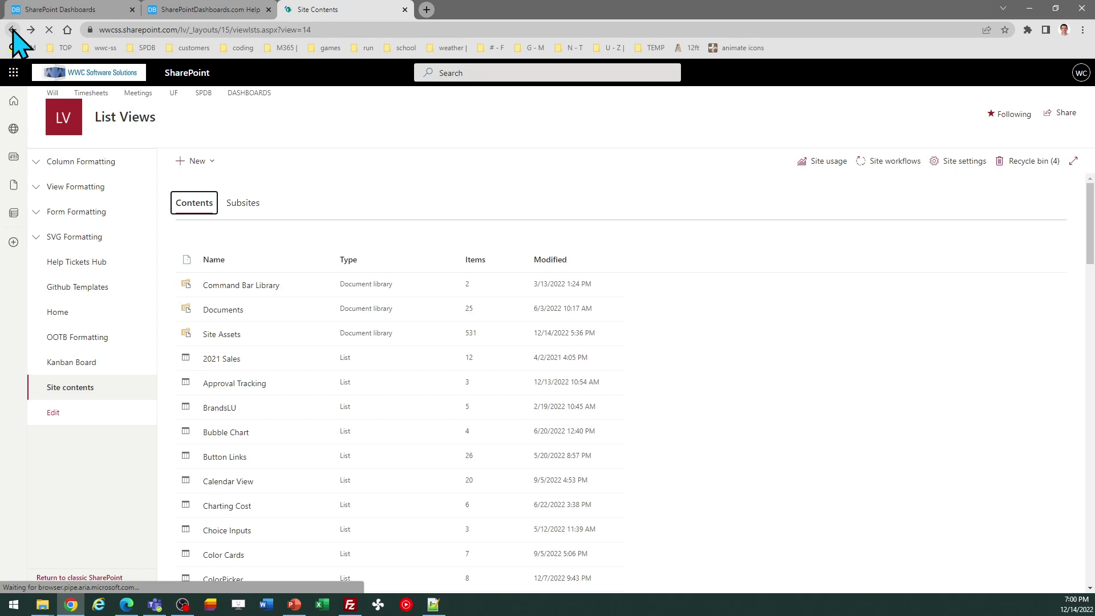
click(12, 29)
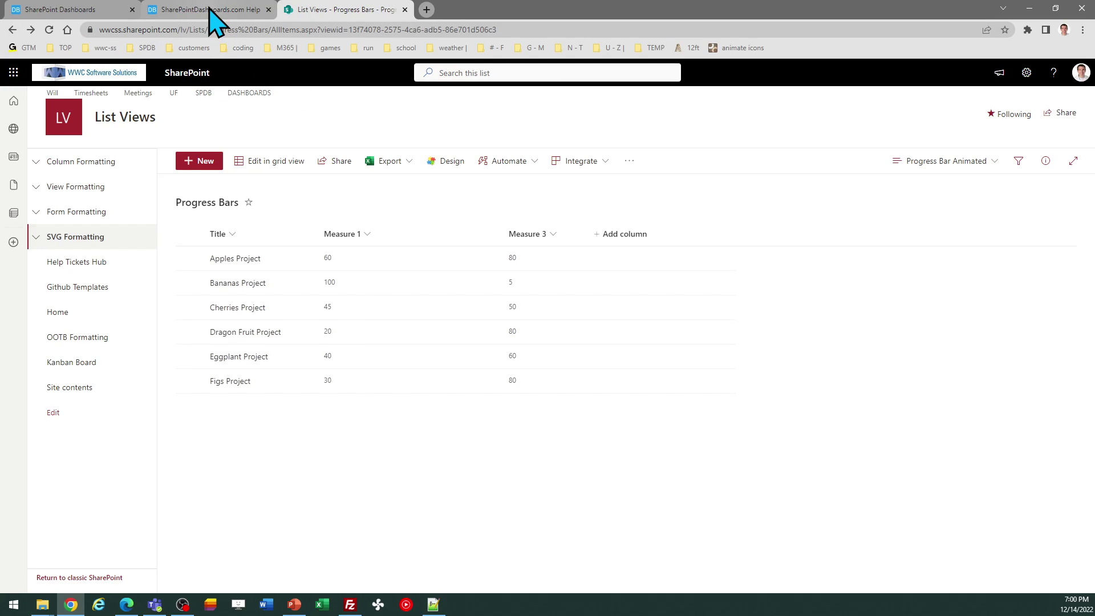
- Close the Help Guide and copy the Theme 1, bar-1 progress bar template code
click(210, 9)
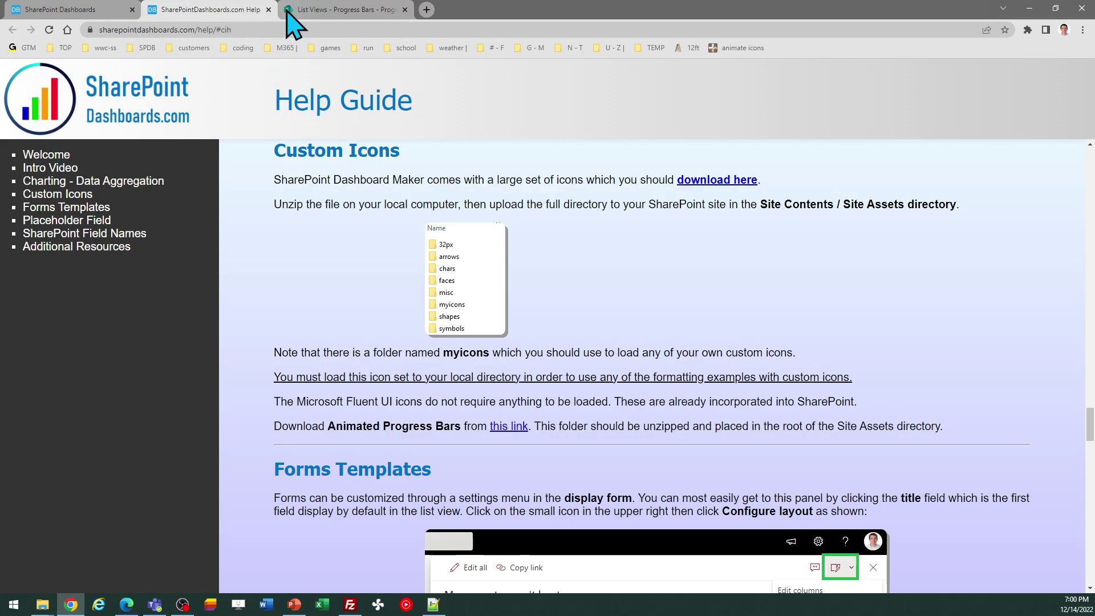
click(268, 10)
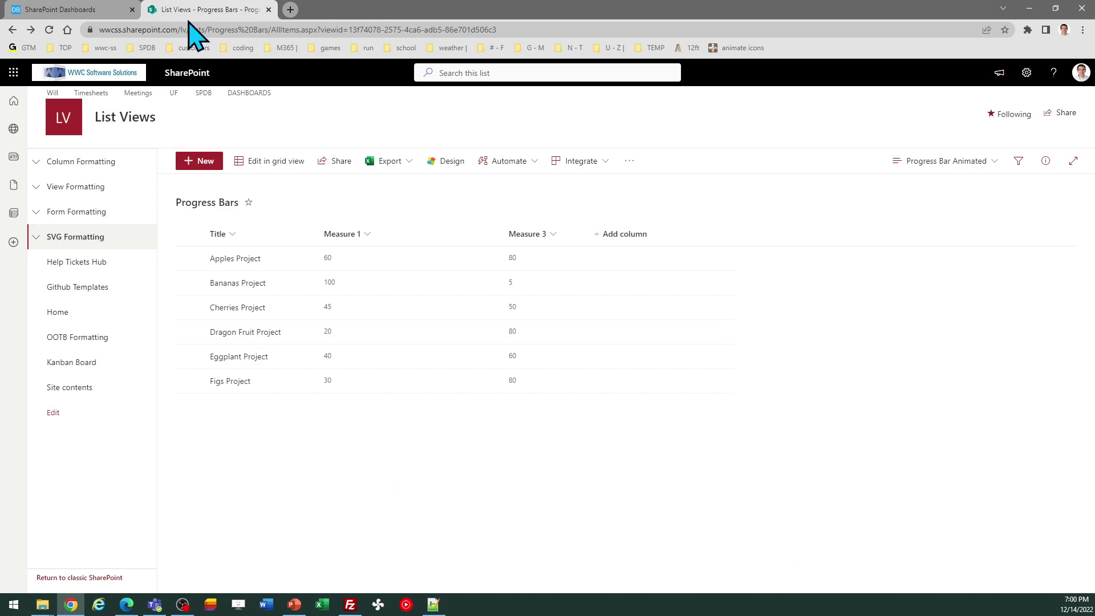
click(96, 13)
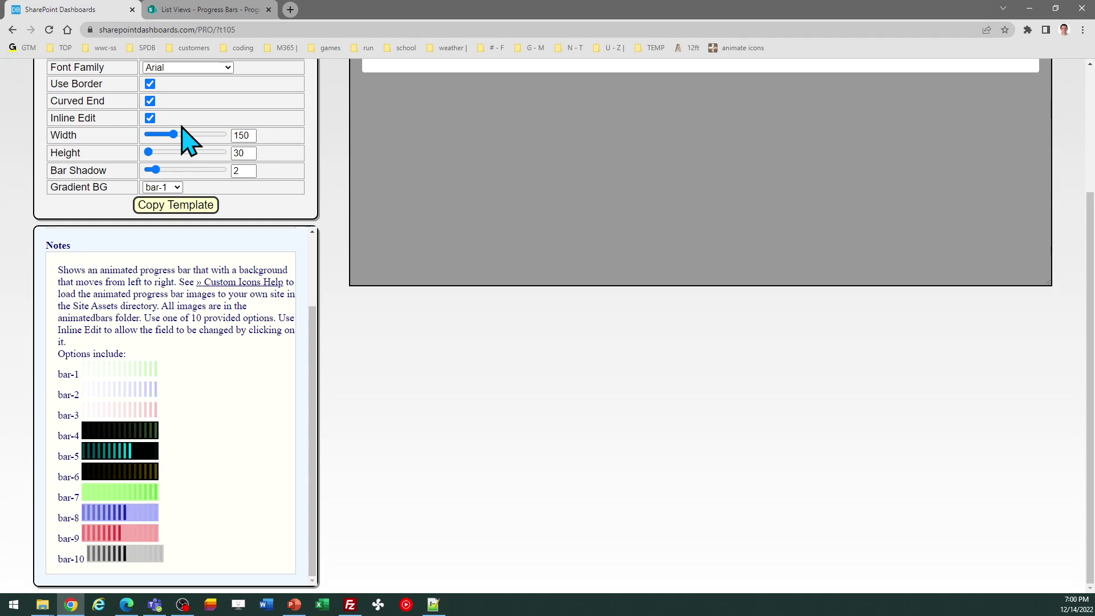
scroll(1092, 200, up, 3)
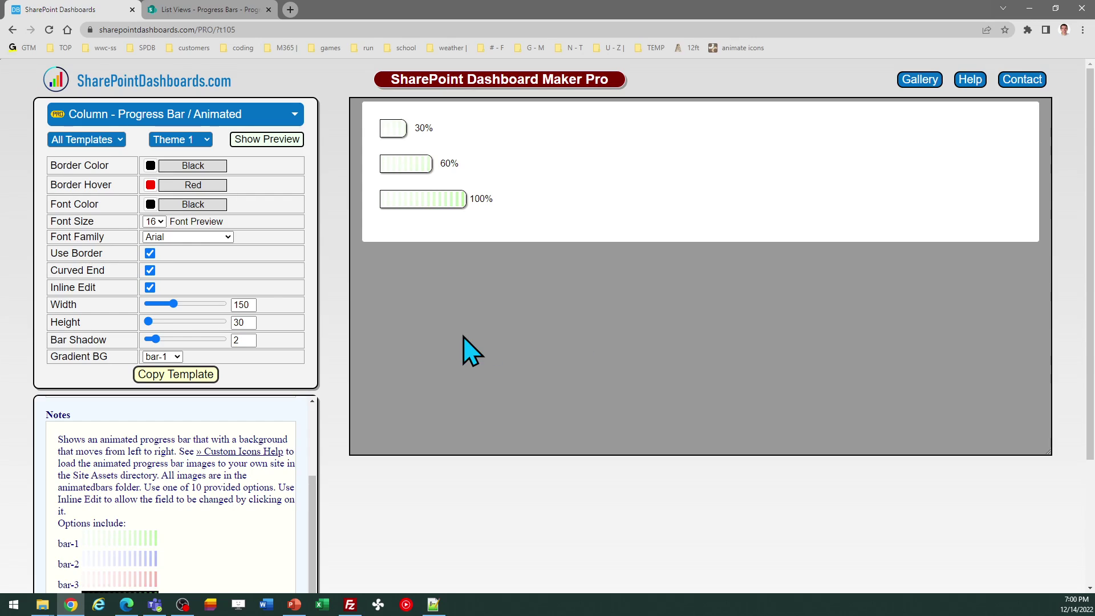
click(175, 374)
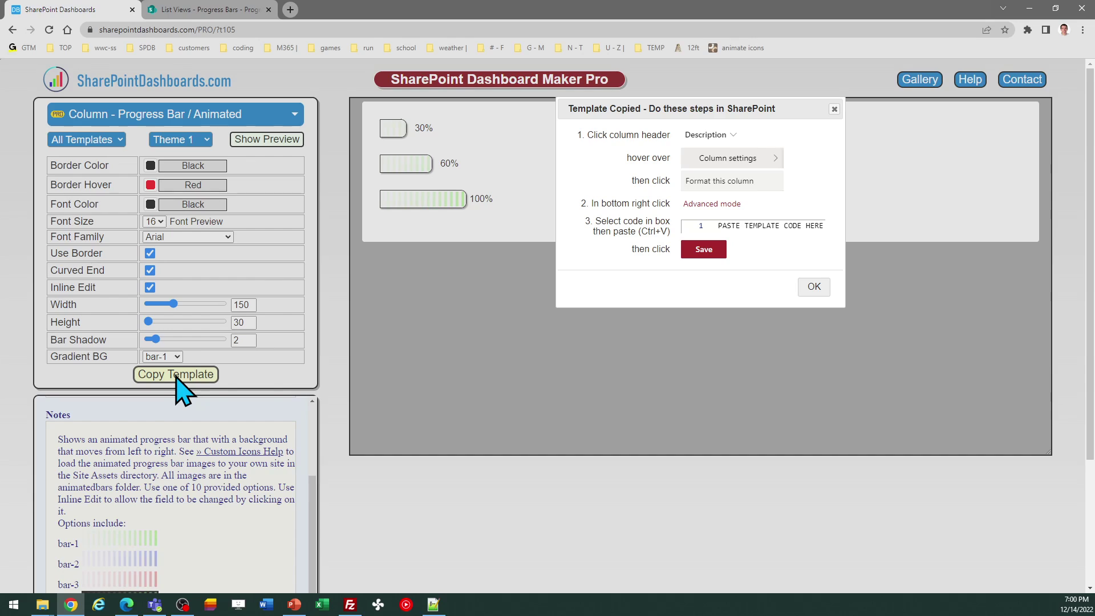
click(814, 287)
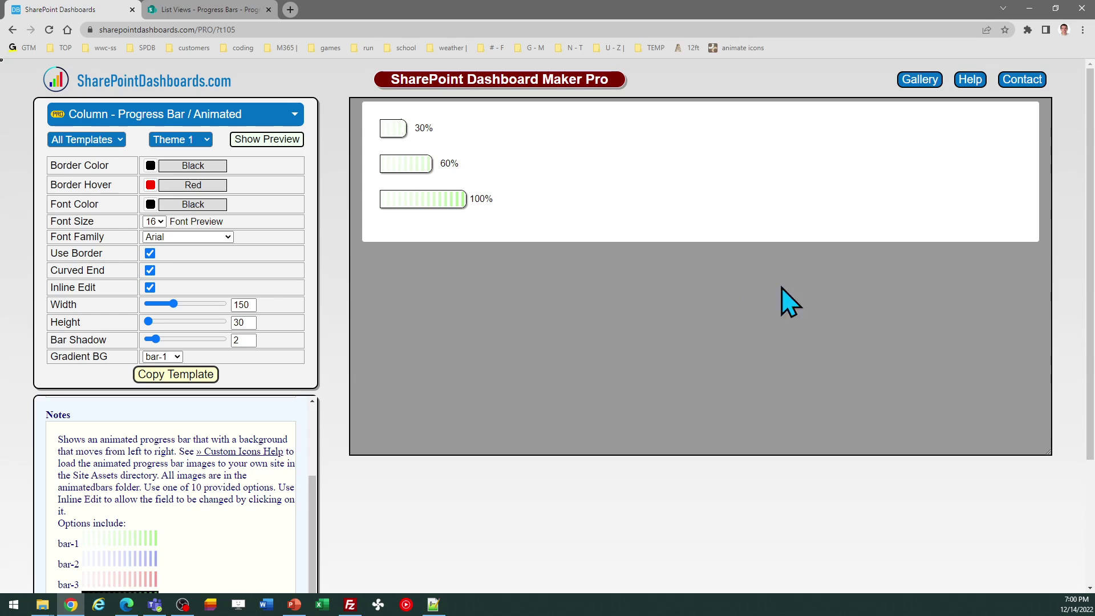
- Replace Measure 1's column formatting JSON with the copied progress-bar template and save it
click(231, 10)
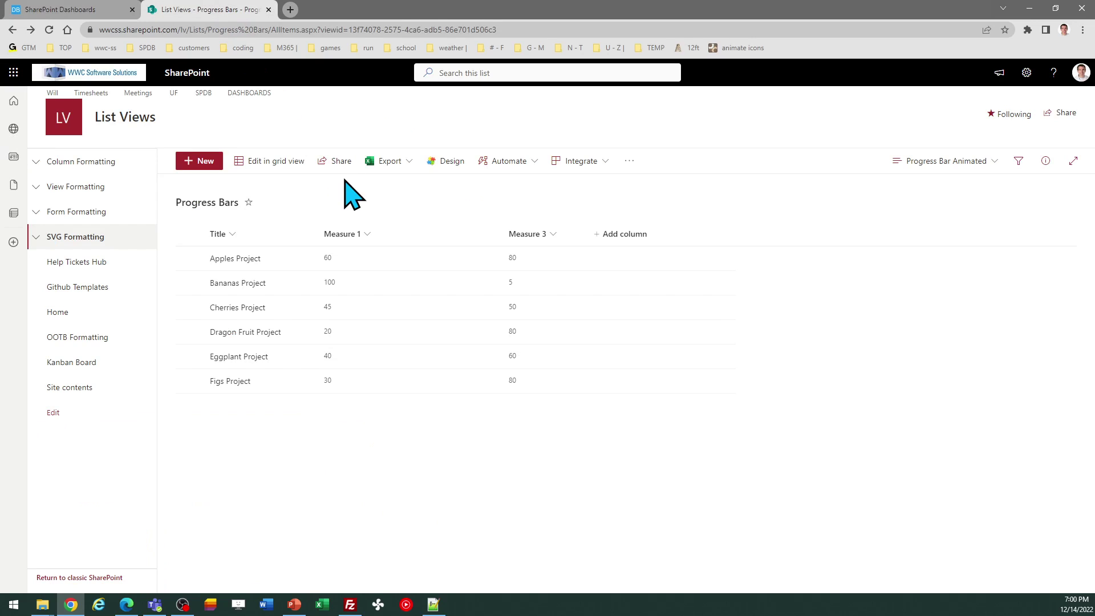
click(367, 234)
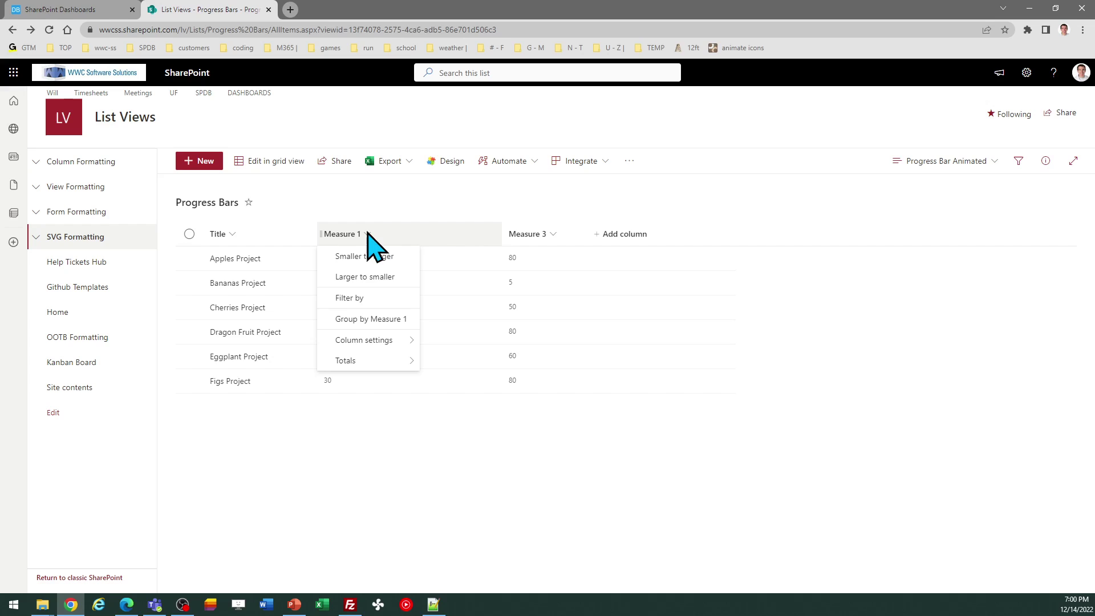
mouse_move(377, 336)
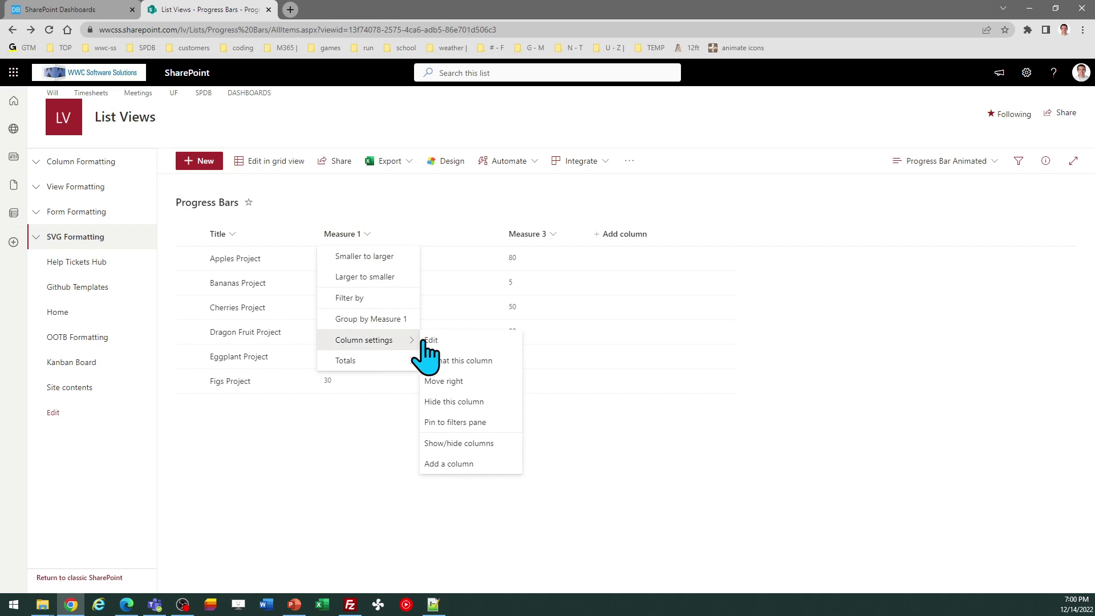
click(456, 361)
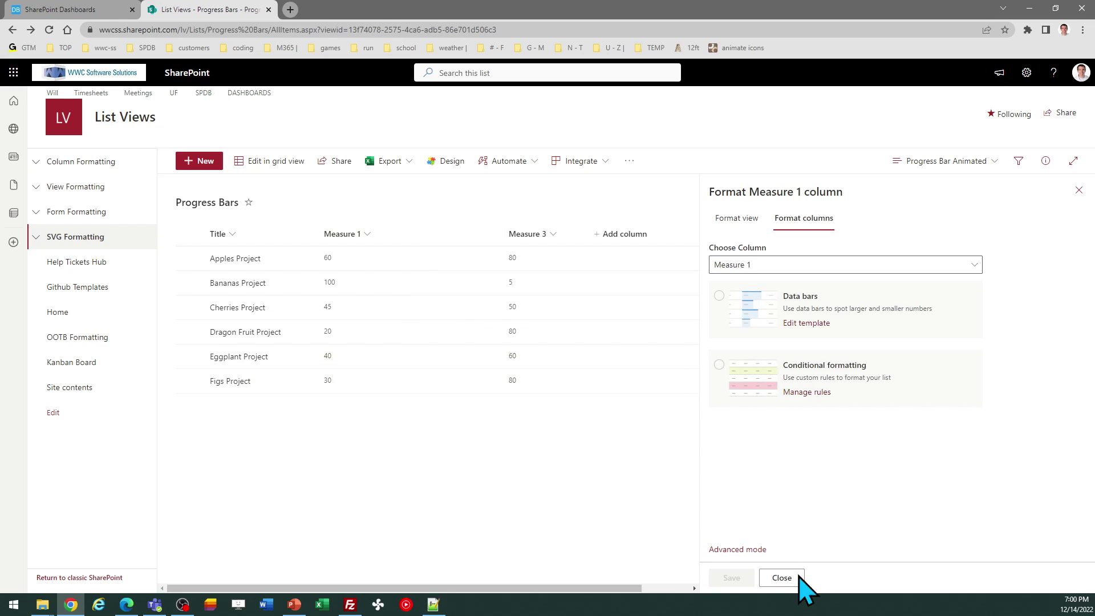
click(752, 549)
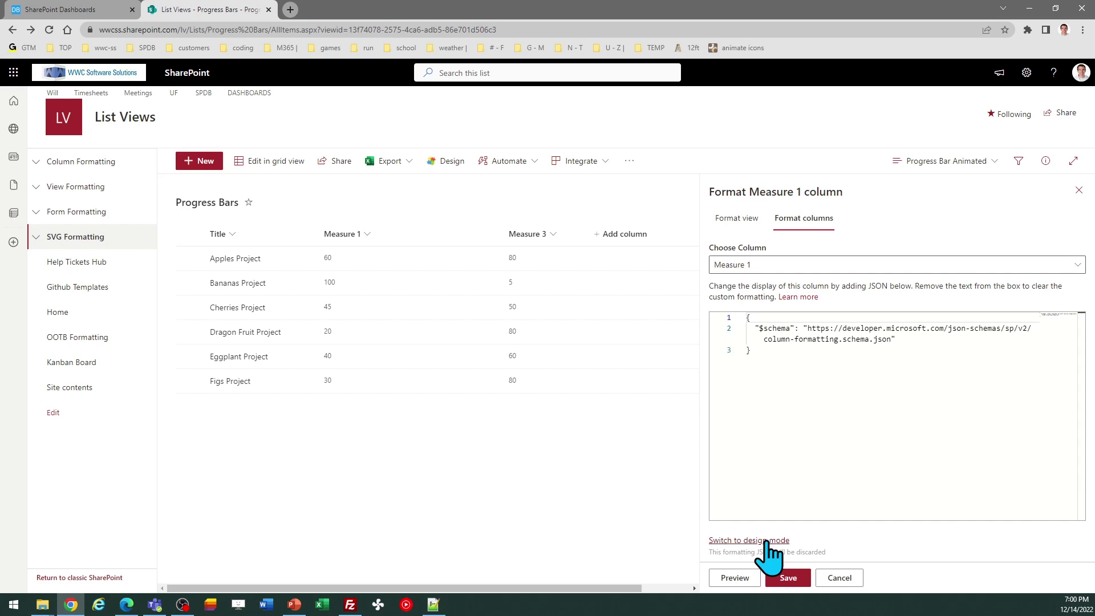
click(816, 434)
key(ctrl+a)
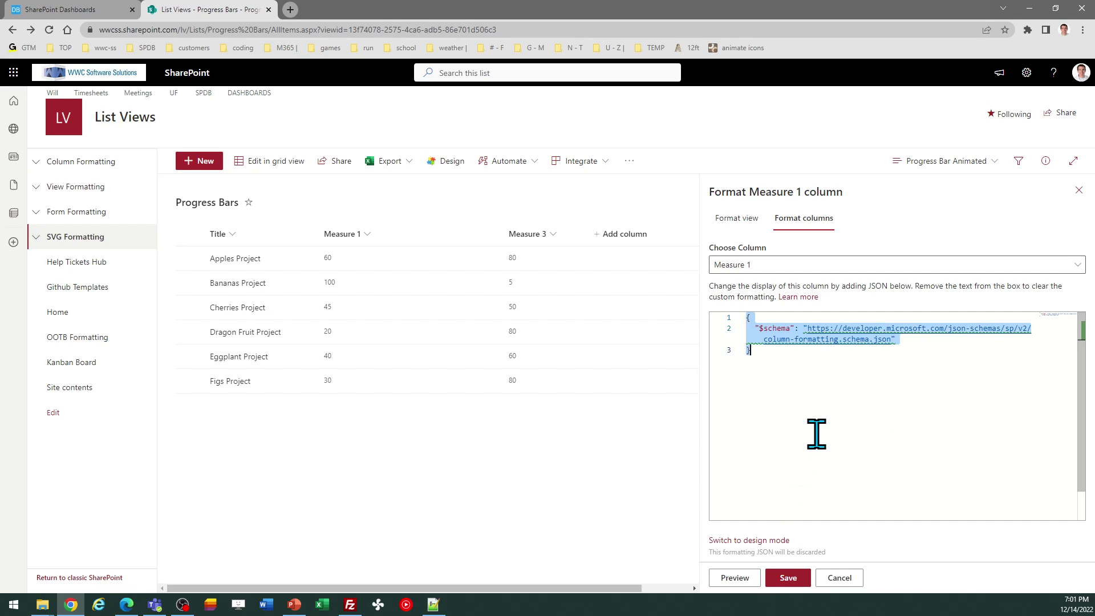
key(ctrl+v)
click(788, 577)
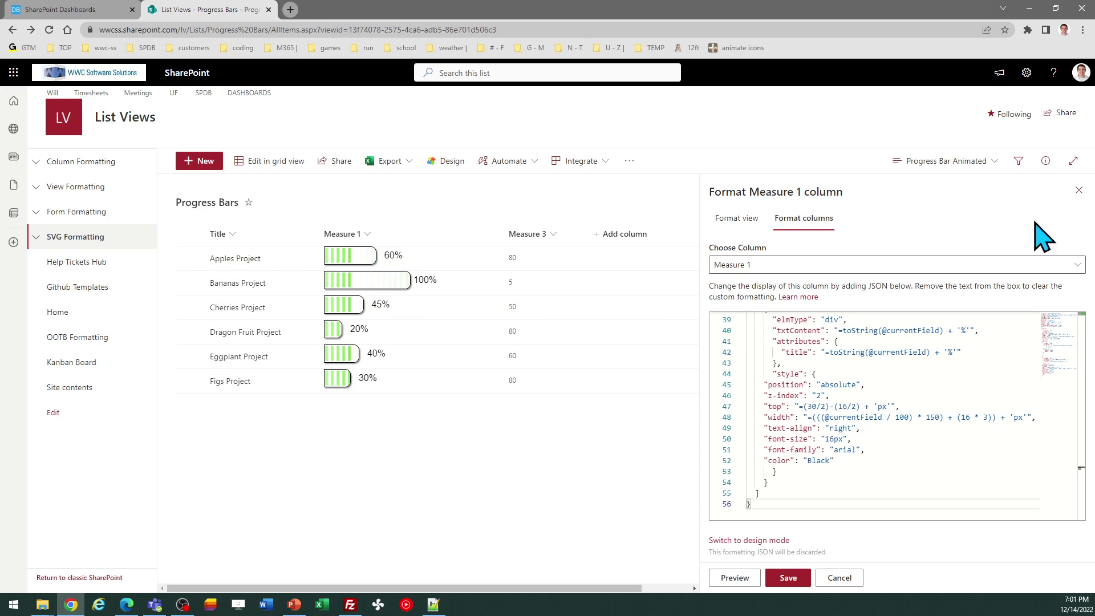
- Close the formatting panel and change Apples Project's Measure 1 value to 50
click(1078, 192)
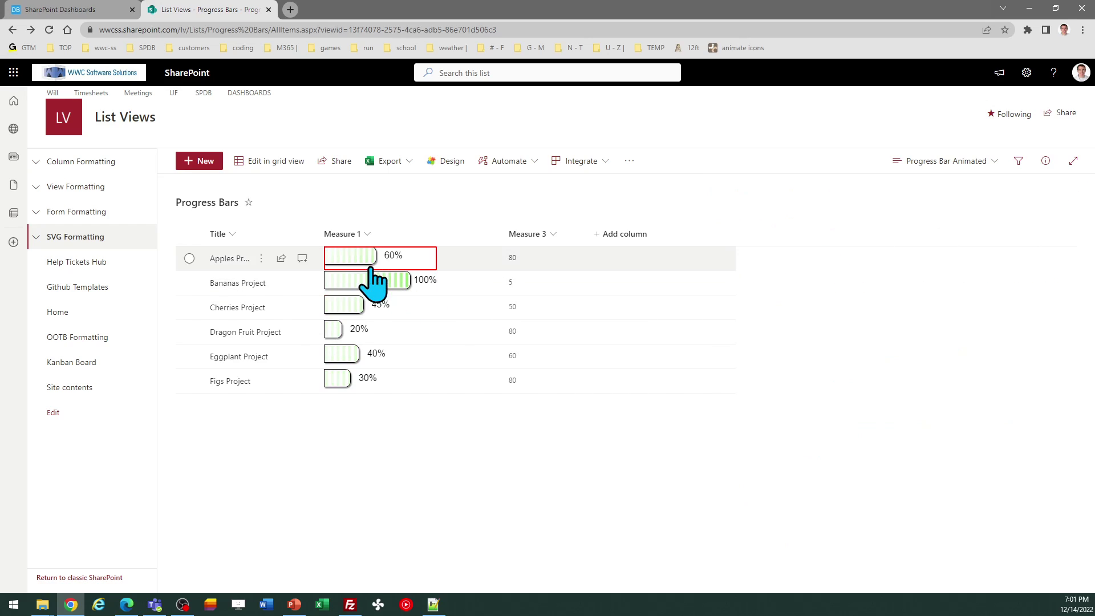
click(354, 256)
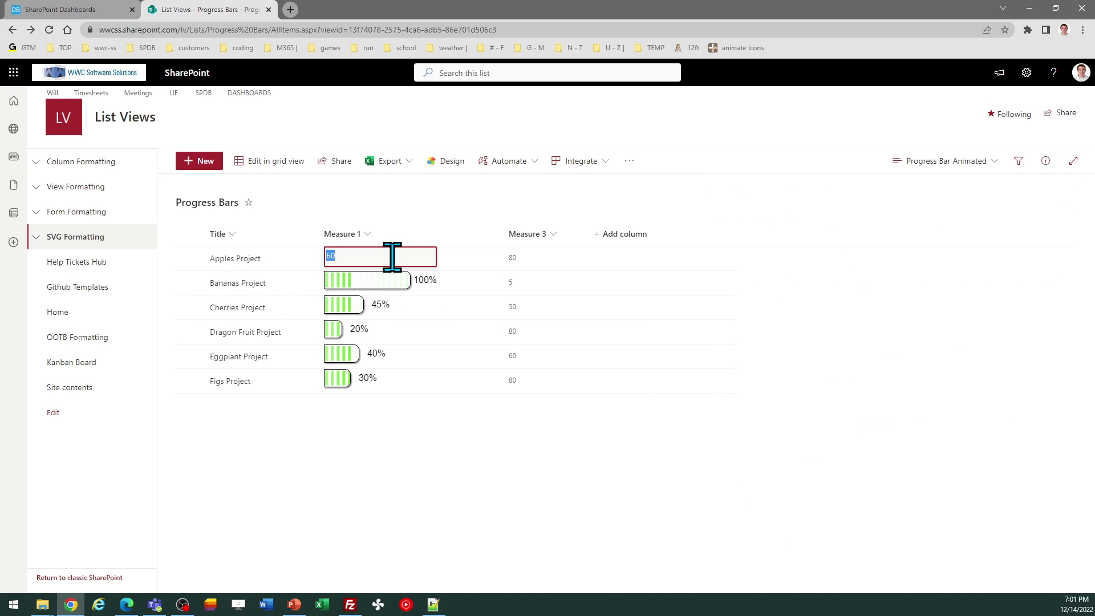
key(Return)
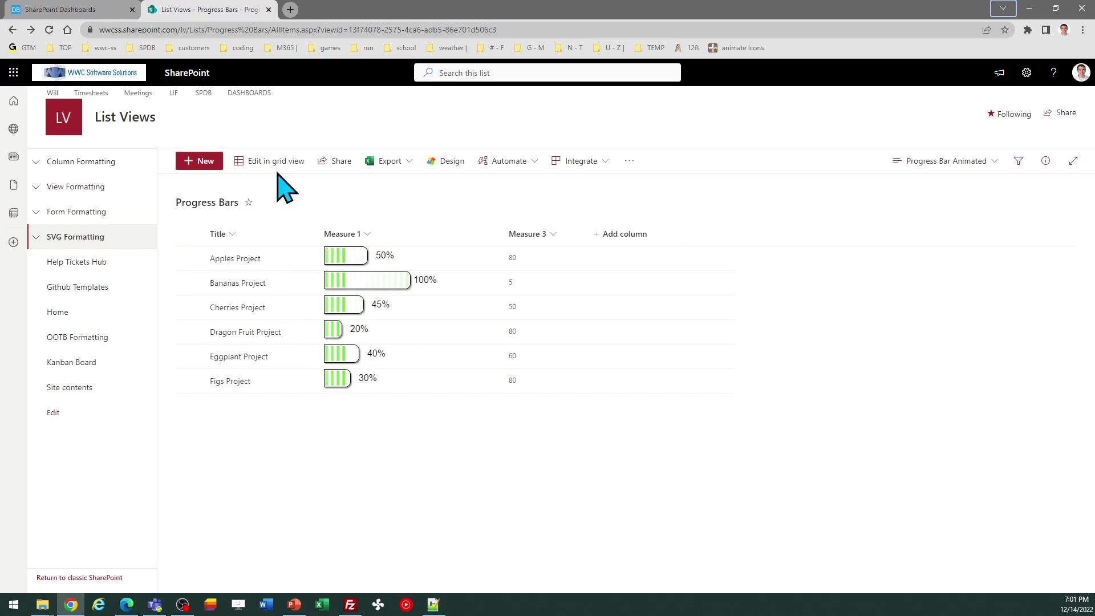
- Resize the template's bars to width 200 and height 50
click(91, 10)
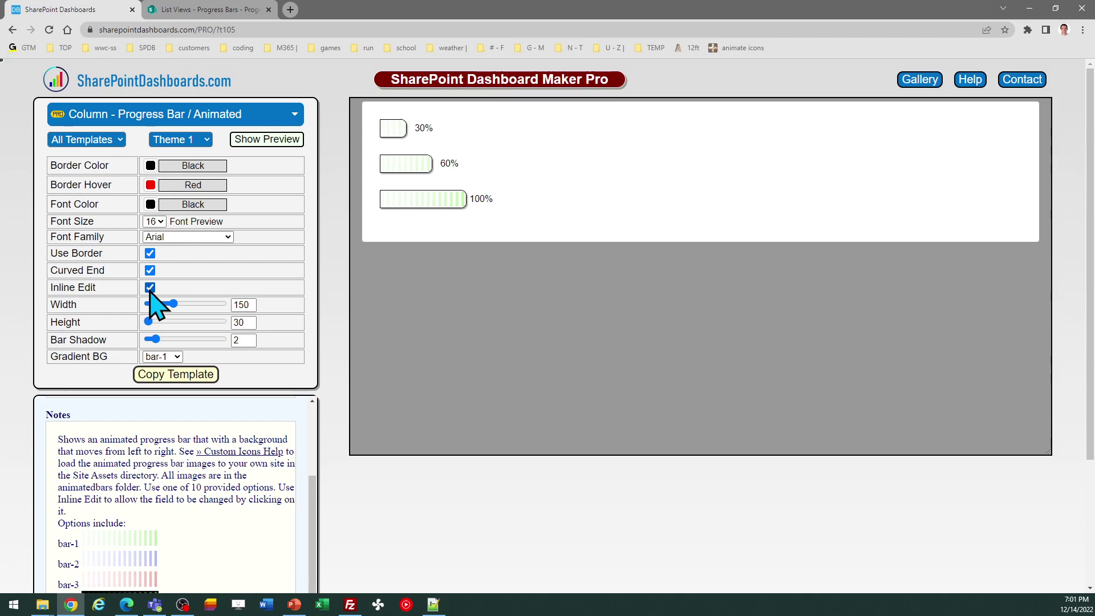
click(243, 304)
double_click(243, 305)
key(Tab)
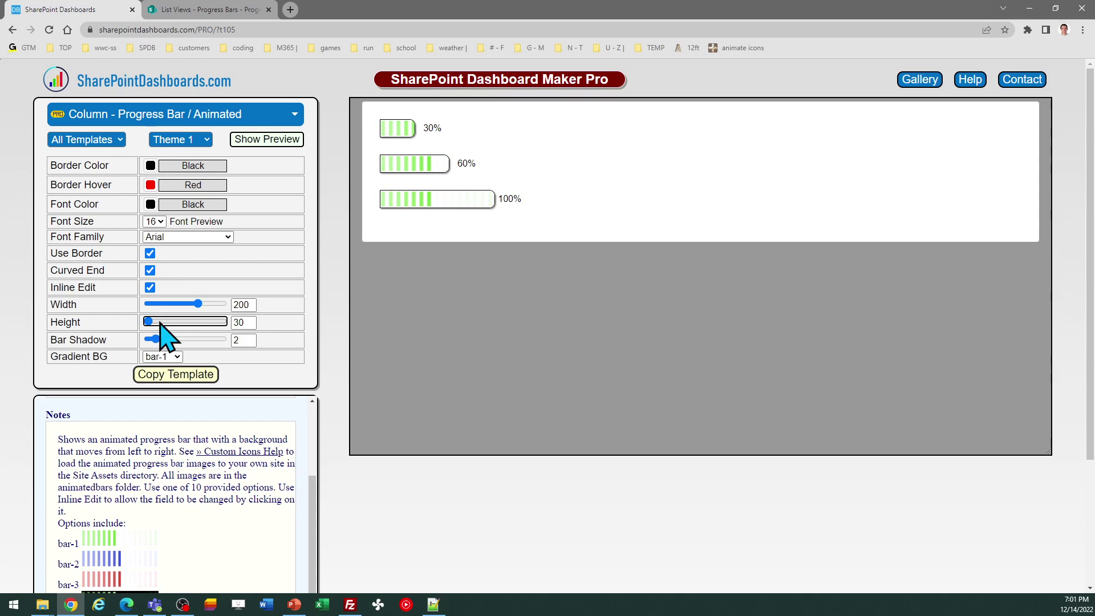
click(247, 323)
double_click(246, 323)
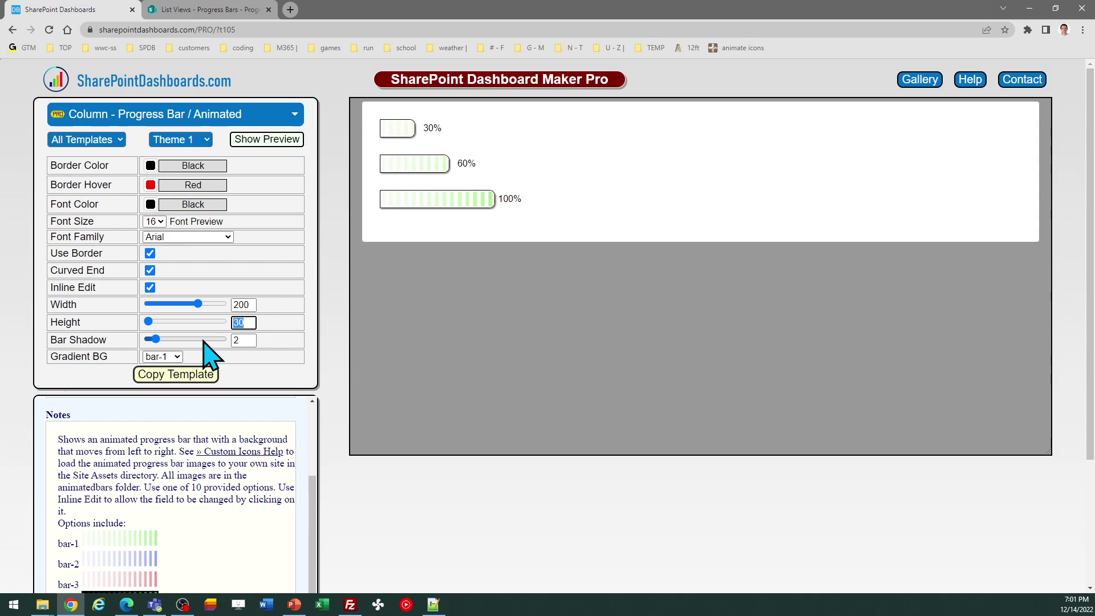
text(50)
key(Tab)
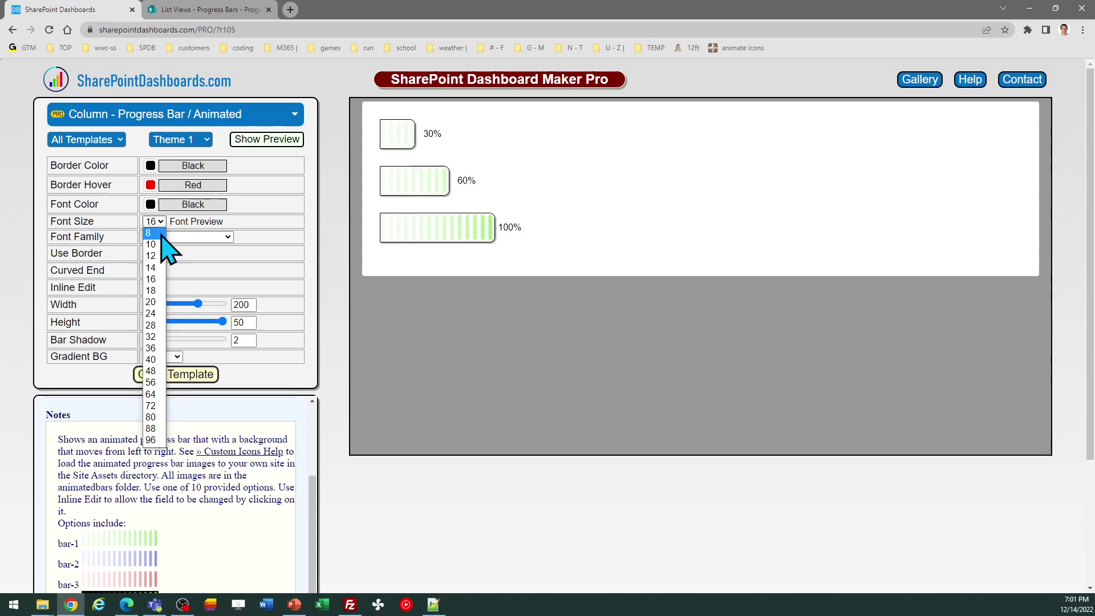
- Set font size 24 and turn off Inline Edit and Curved End
click(156, 314)
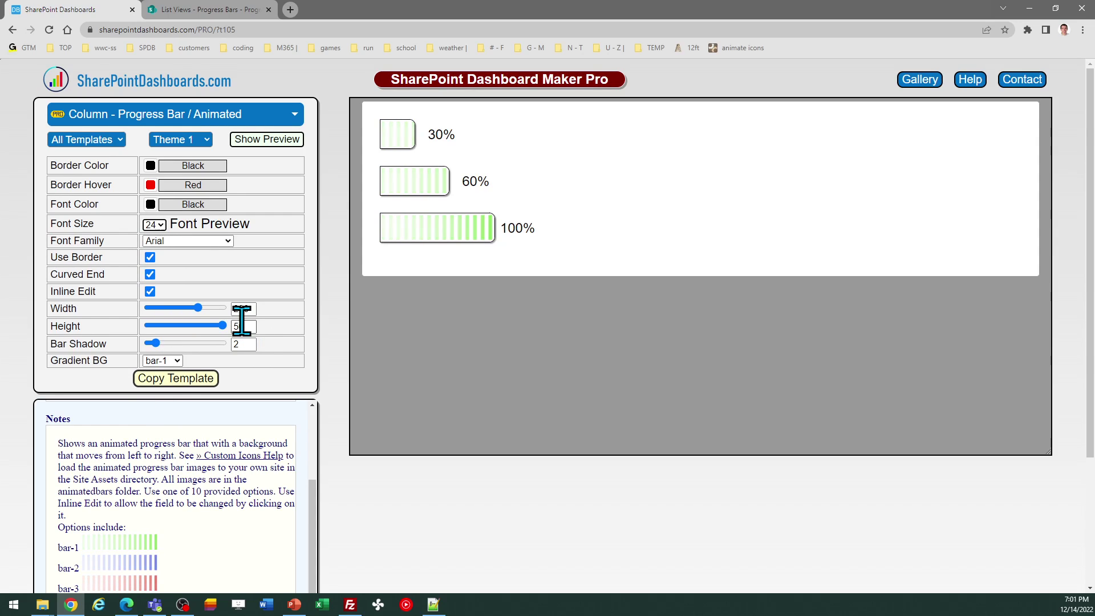
click(150, 292)
click(151, 276)
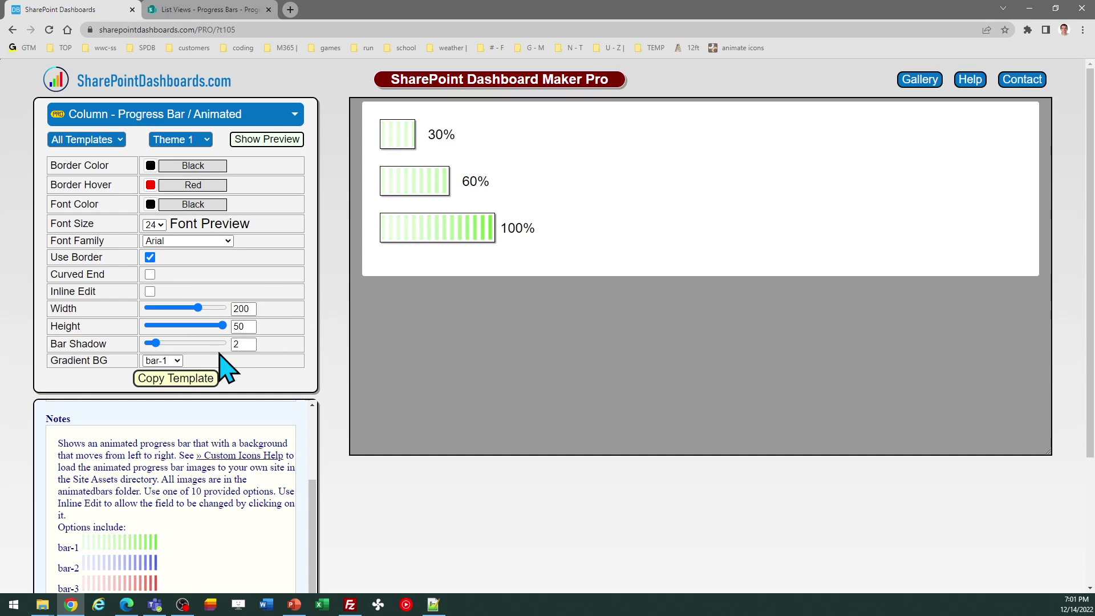
- Set the Gradient BG to teal bar-5 after trying bar-4
click(174, 360)
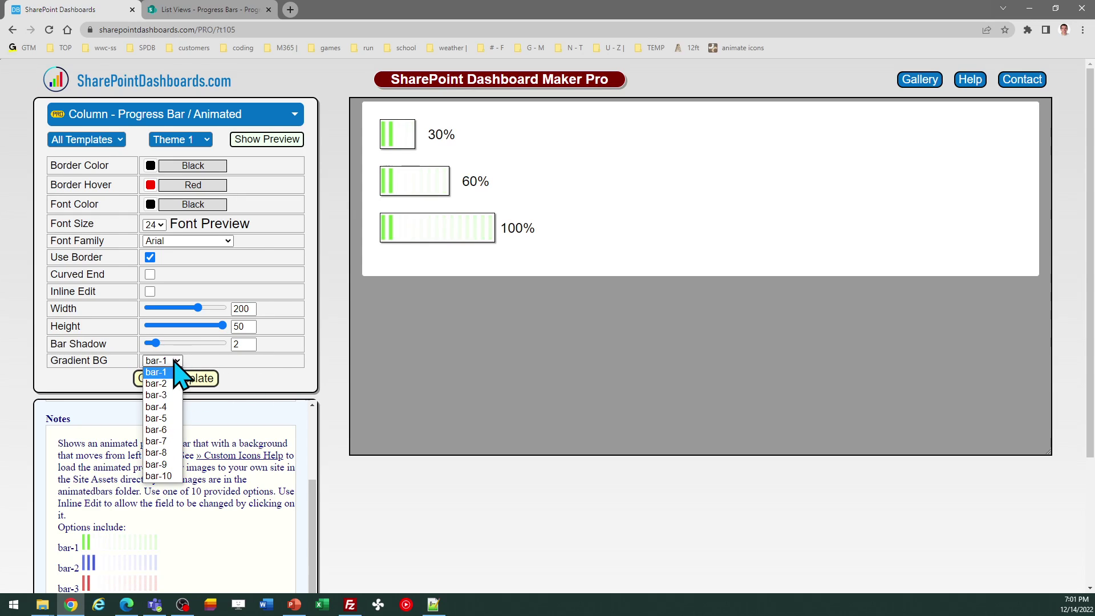
click(173, 407)
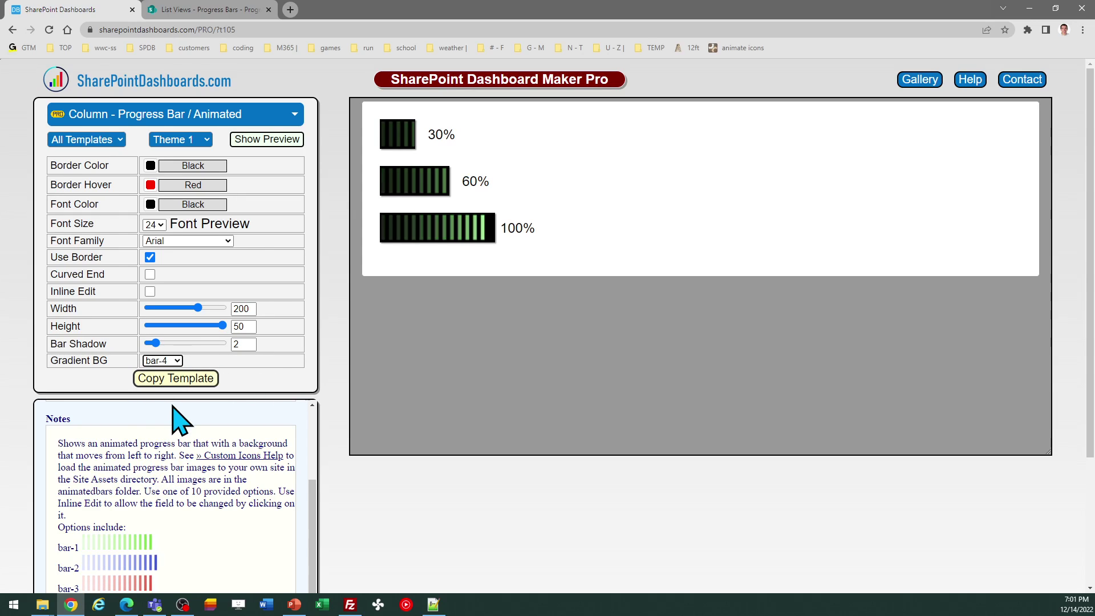
click(175, 360)
click(165, 418)
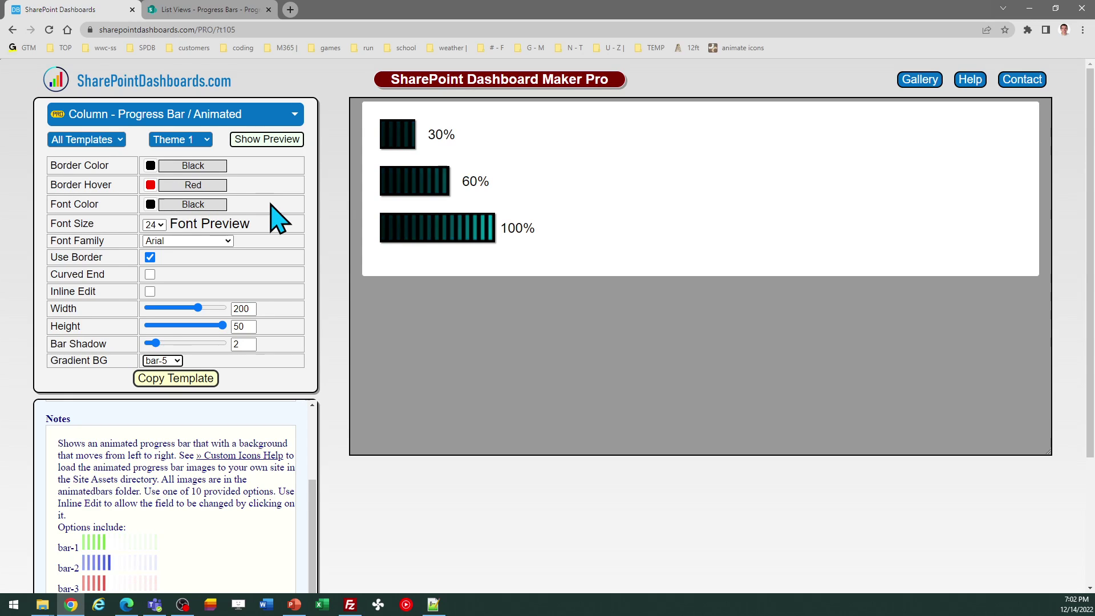
- Copy the updated template and paste it over Measure 1's formatting JSON, then save
click(203, 380)
click(804, 288)
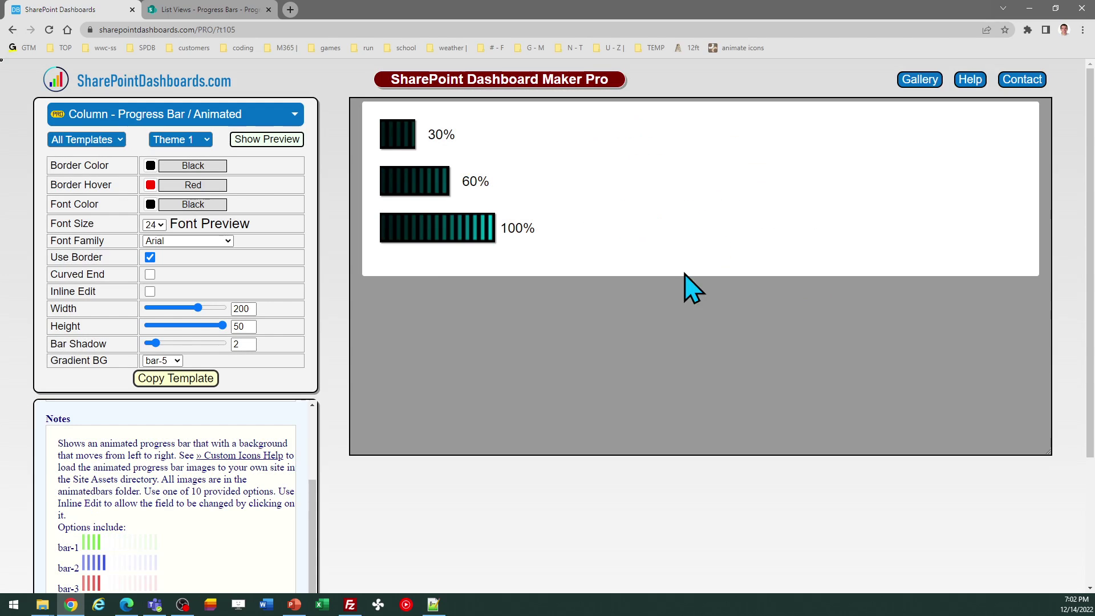
click(220, 11)
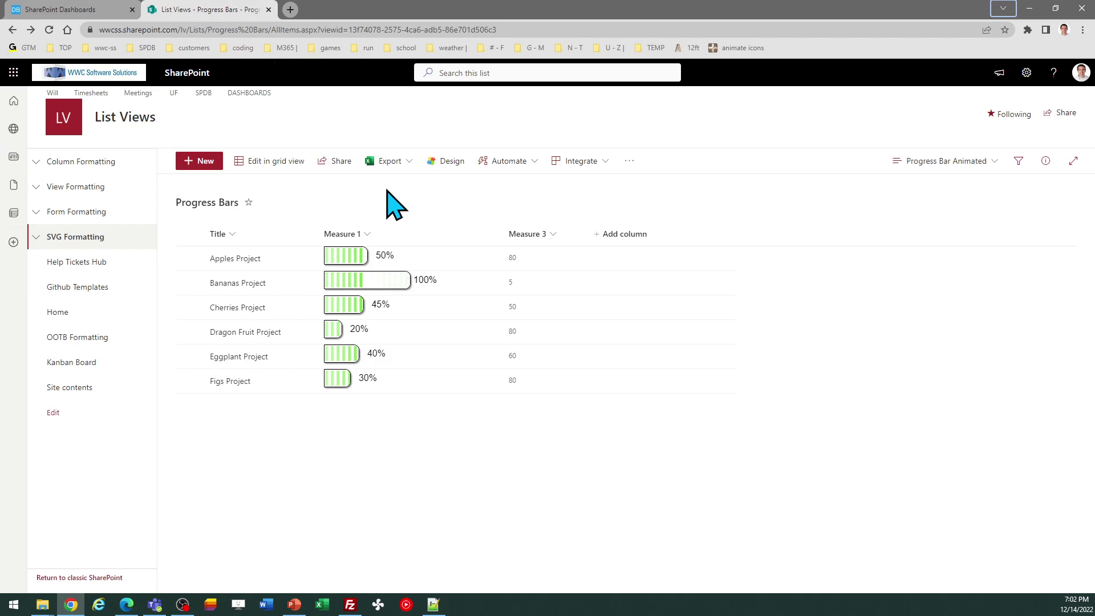
click(367, 235)
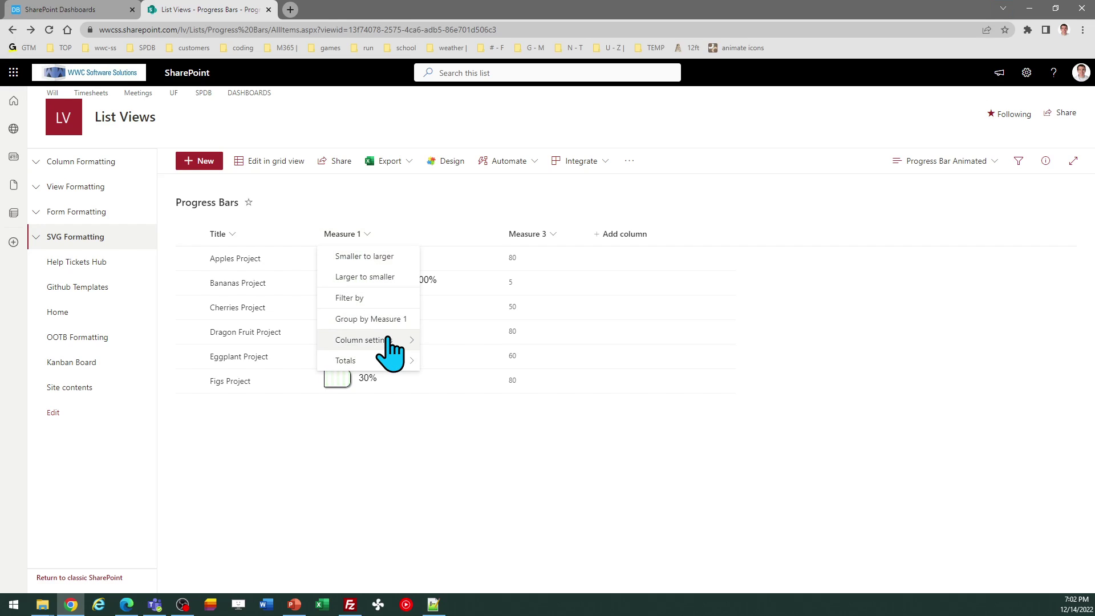
mouse_move(385, 340)
click(444, 360)
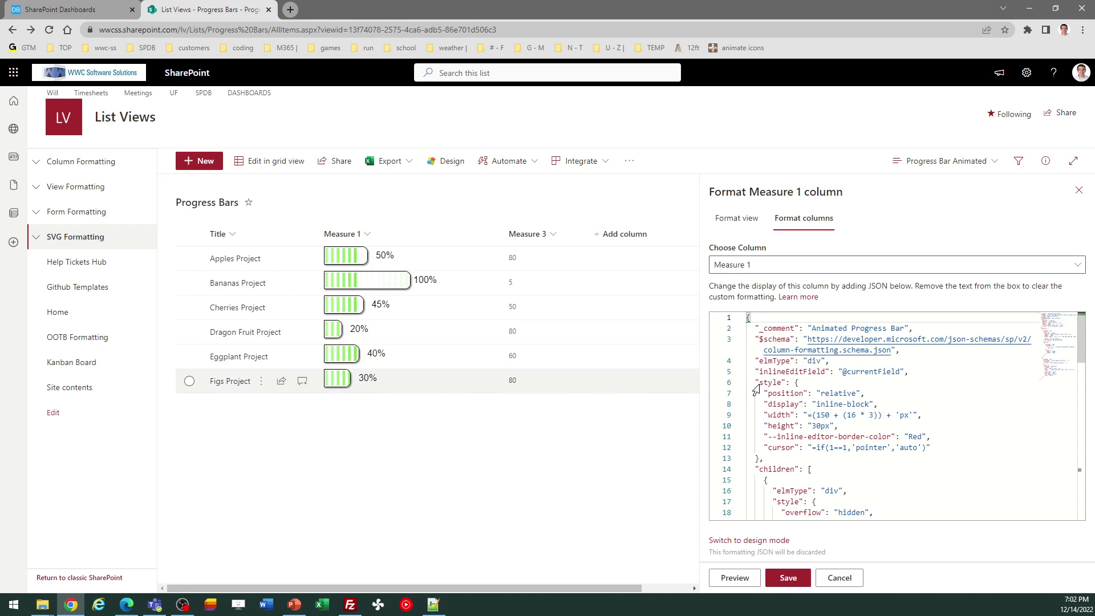
click(848, 392)
key(ctrl+a)
key(ctrl+v)
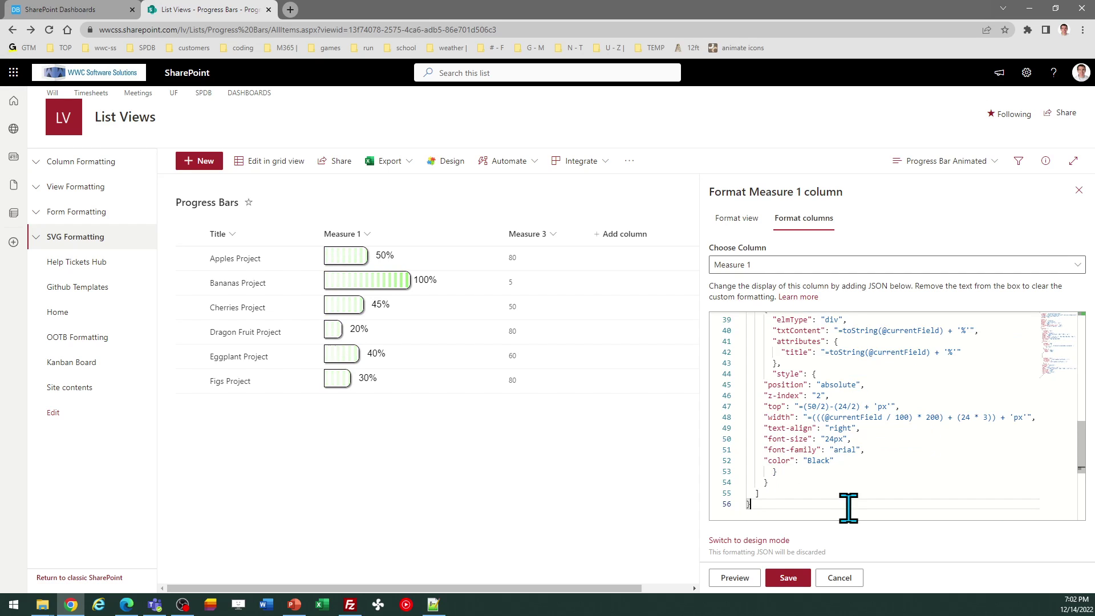
click(789, 578)
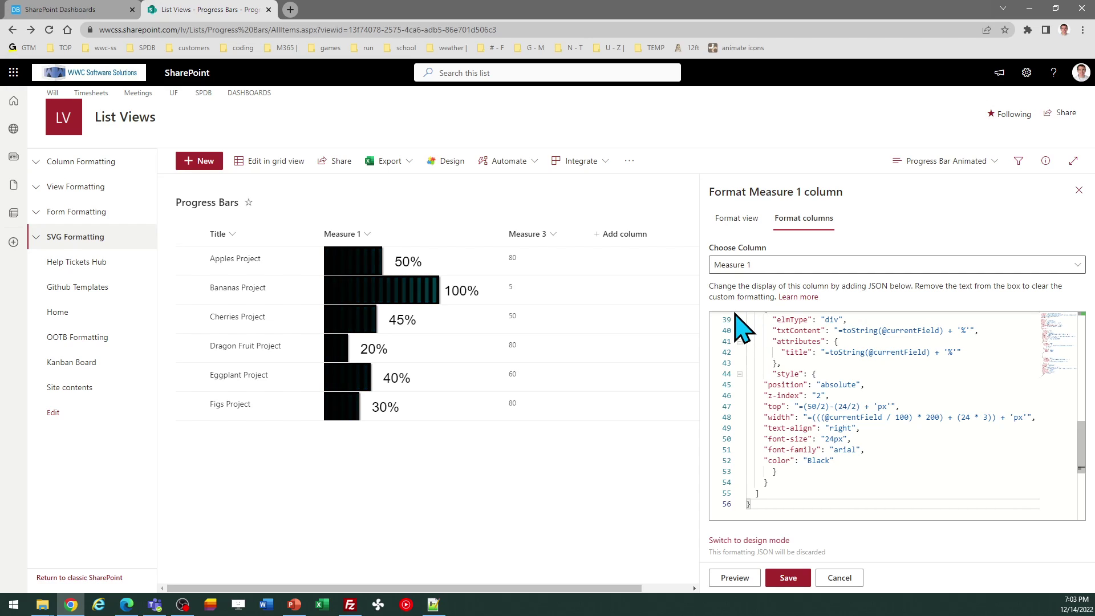
- Close the formatting panel and return to the dashboard maker's teal bar-5 preview
click(1079, 190)
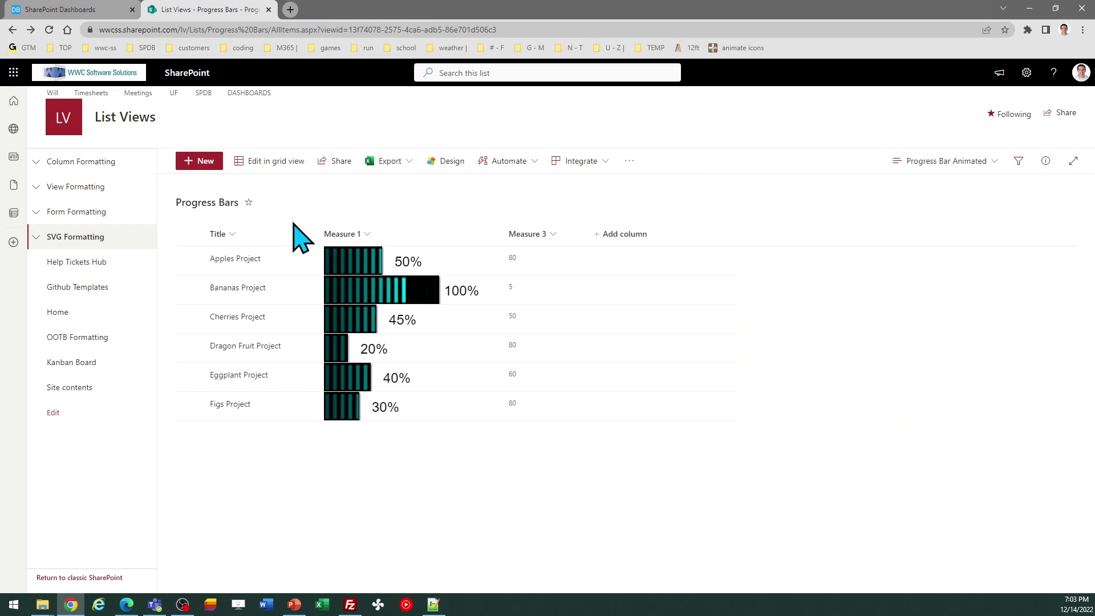
click(60, 9)
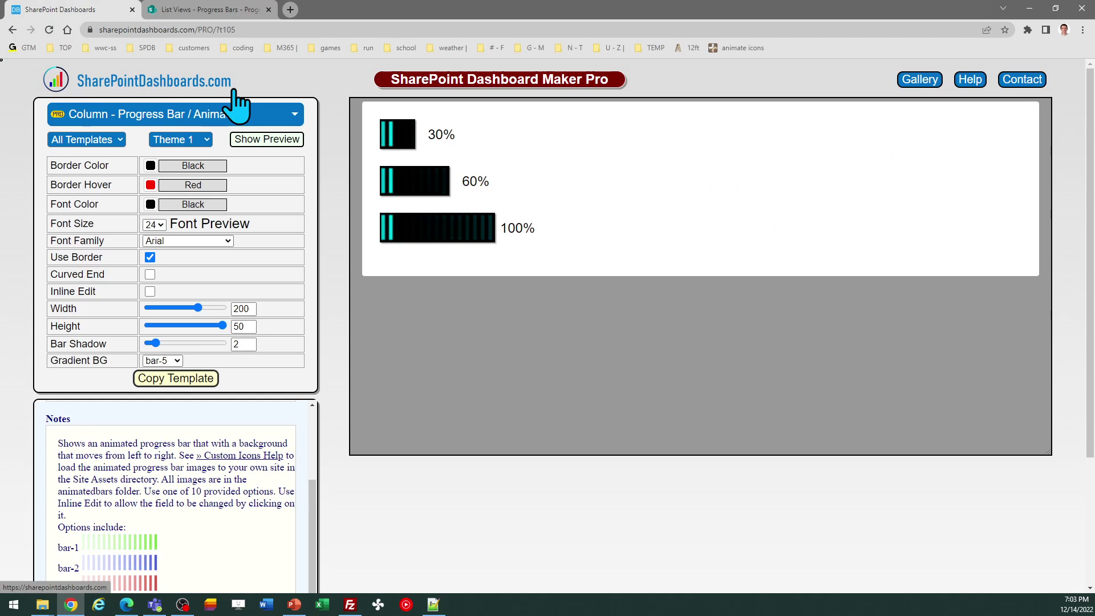